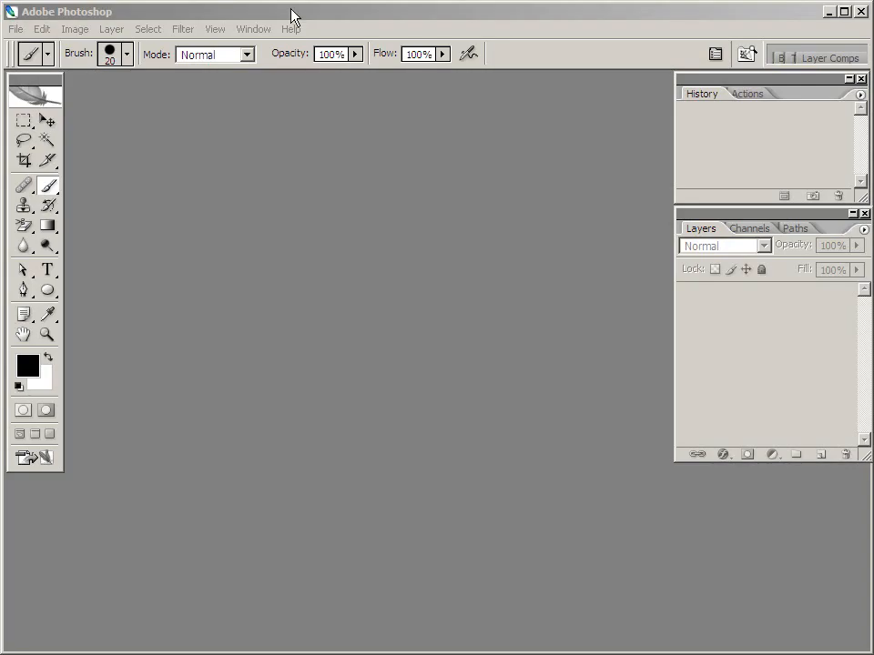
Launch Adobe Bridge from Photoshop to browse the family photos
{"action": "left_click", "coordinate": [293, 15]}
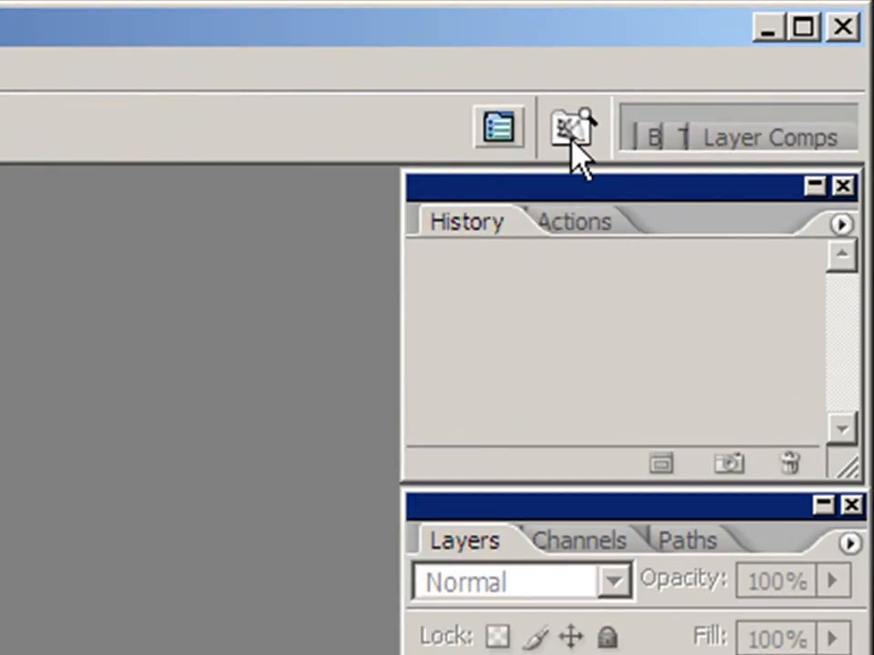
{"action": "left_click", "coordinate": [576, 132]}
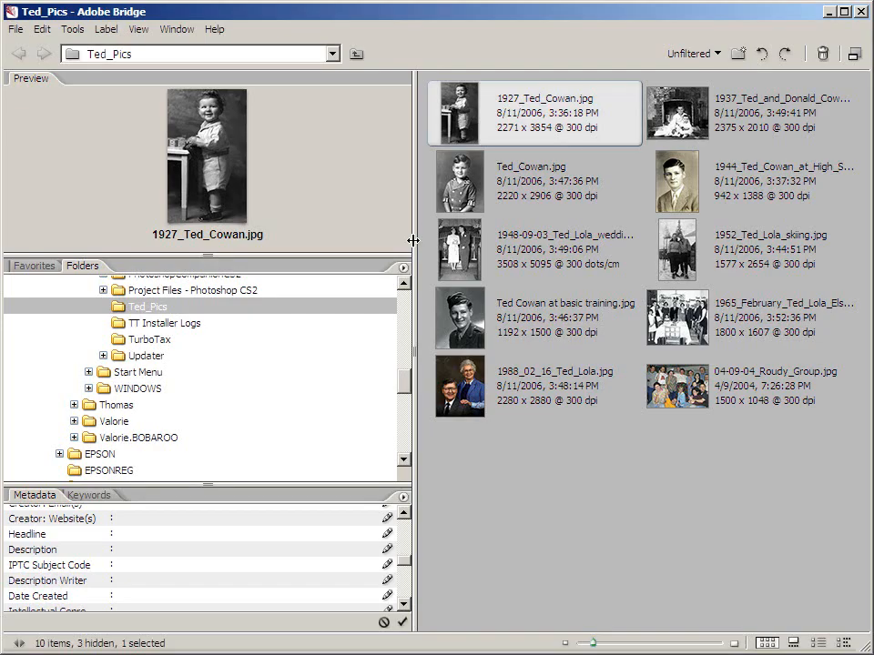
{"action": "left_click", "coordinate": [35, 266]}
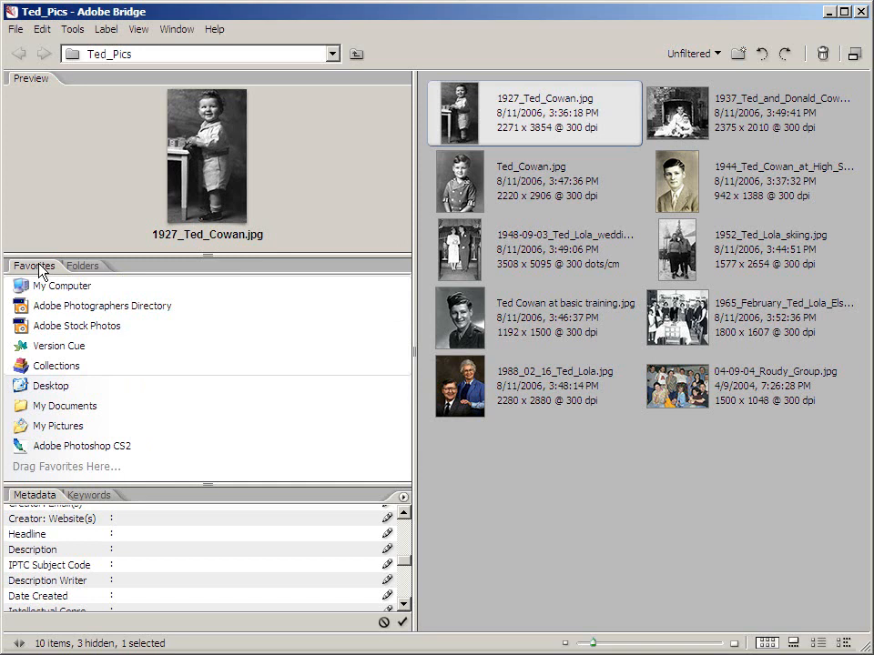
{"action": "left_click", "coordinate": [82, 266]}
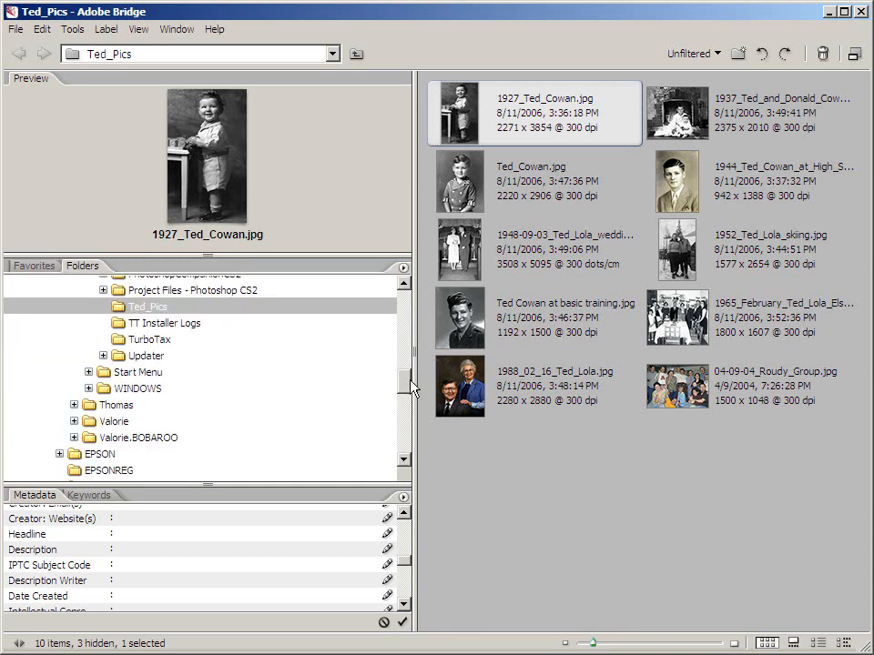
{"action": "left_click", "coordinate": [121, 310]}
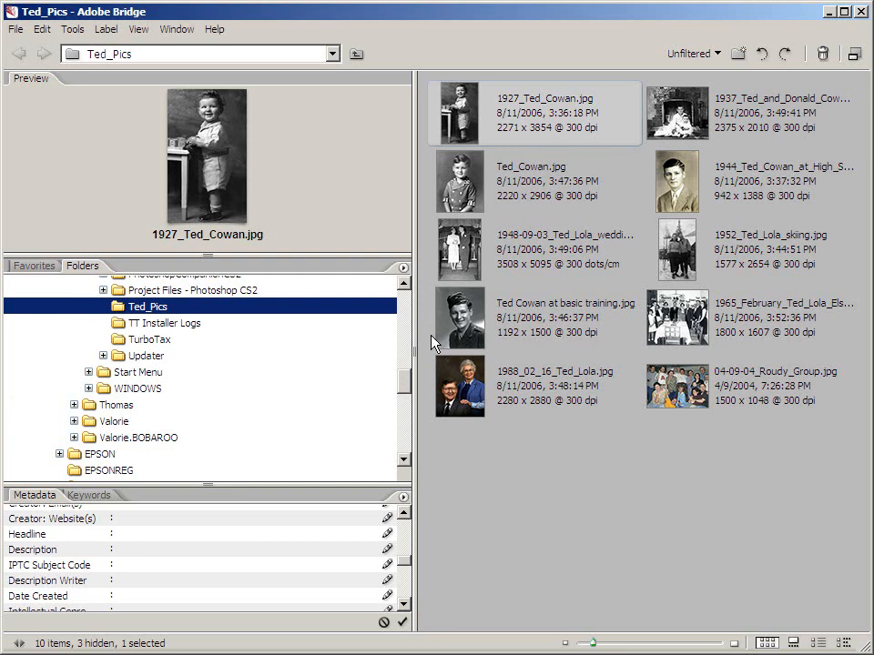
{"action": "left_click", "coordinate": [466, 119]}
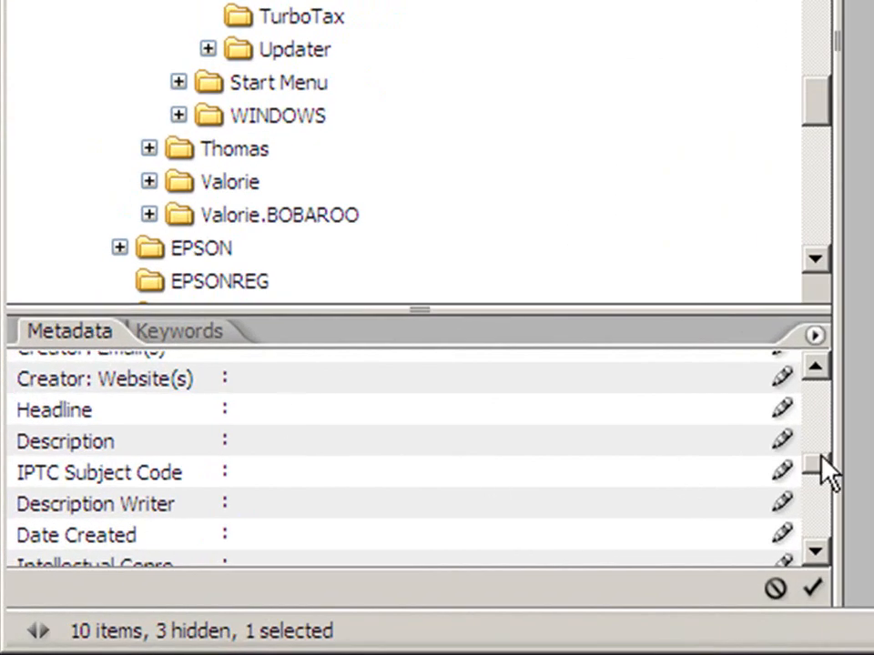
{"action": "left_click_drag", "start_coordinate": [824, 469], "coordinate": [824, 396]}
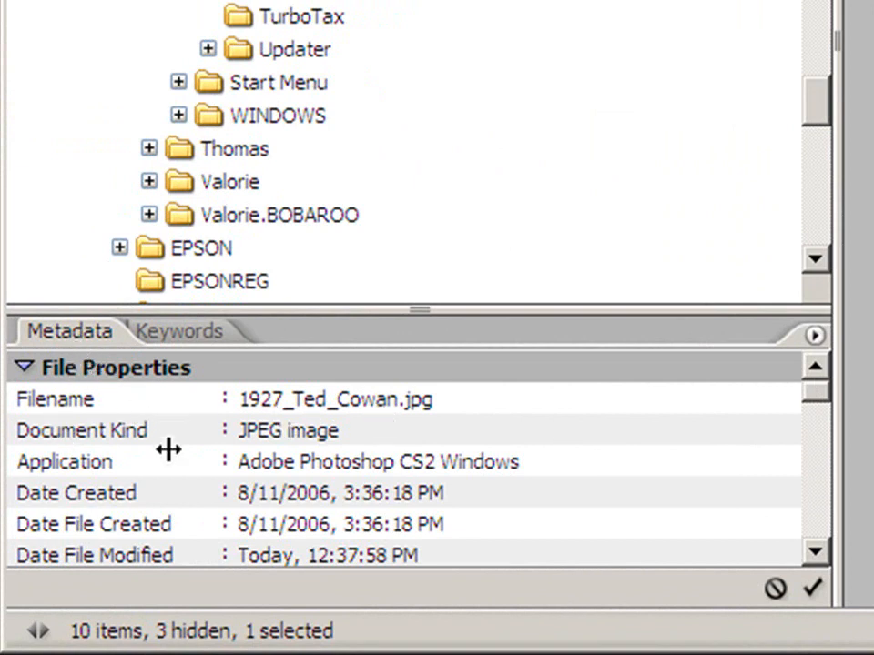
{"action": "left_click_drag", "start_coordinate": [824, 405], "coordinate": [824, 481]}
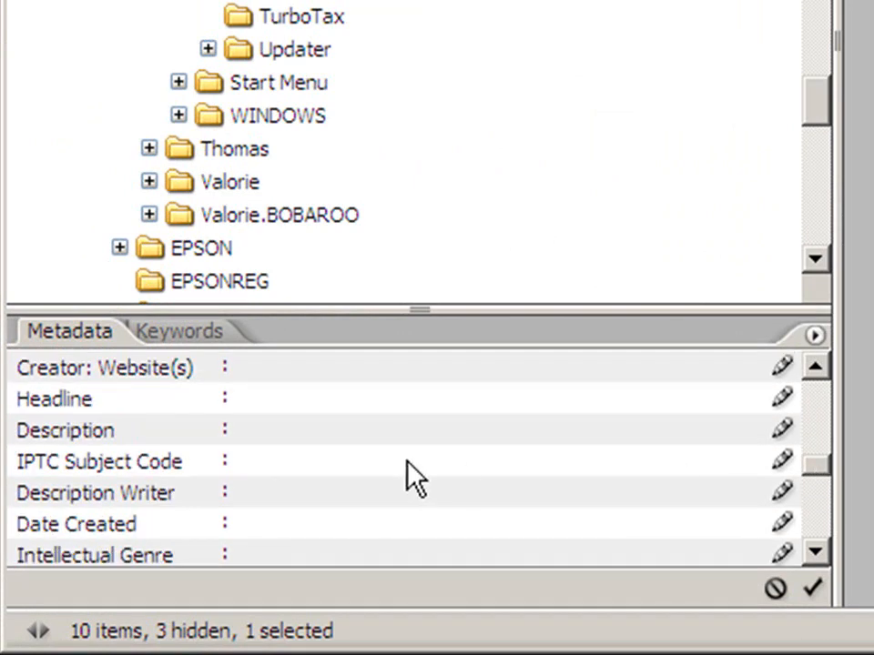
{"action": "left_click", "coordinate": [293, 430]}
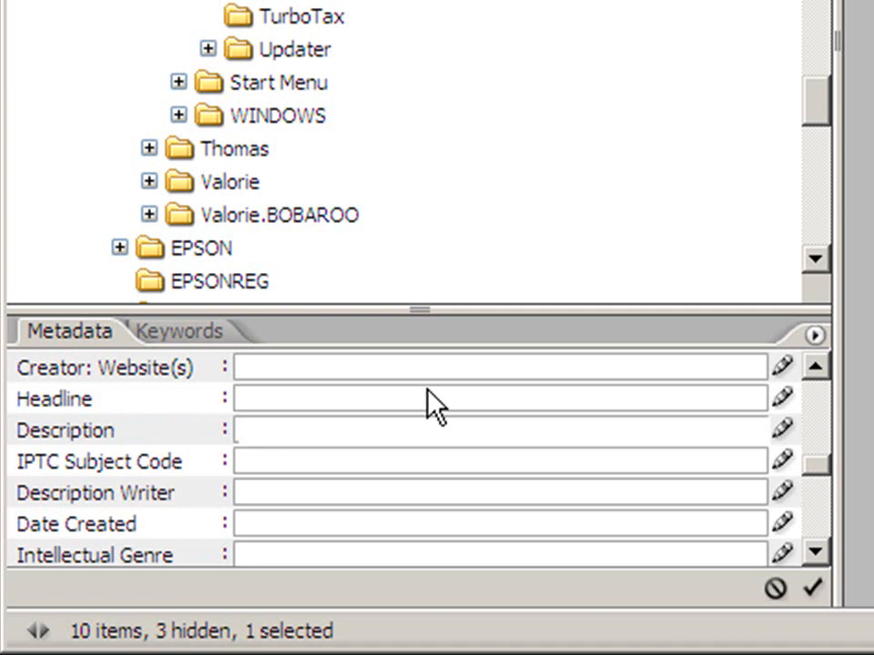
{"action": "type", "text": "Ted C"}
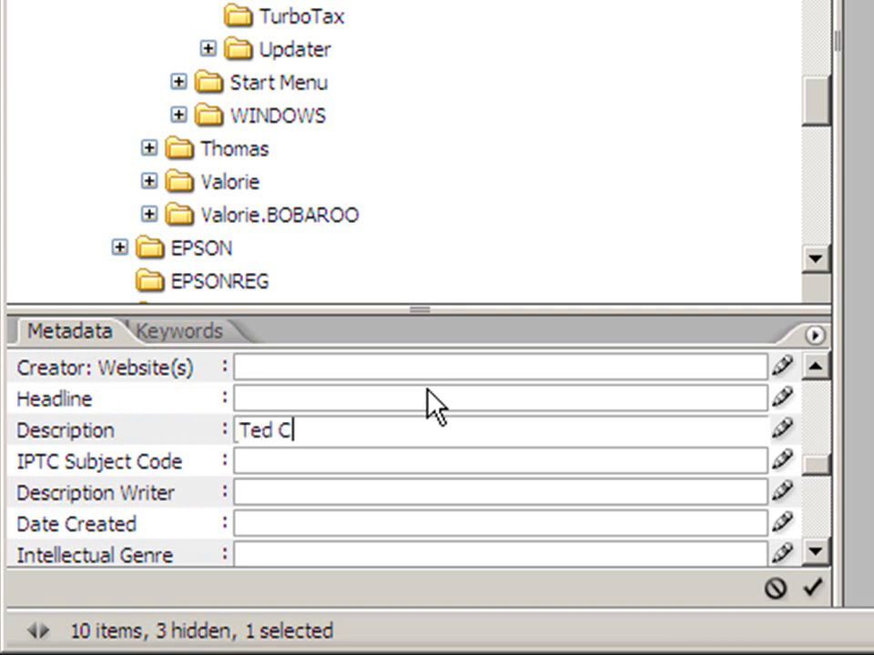
{"action": "type", "text": "owan in "}
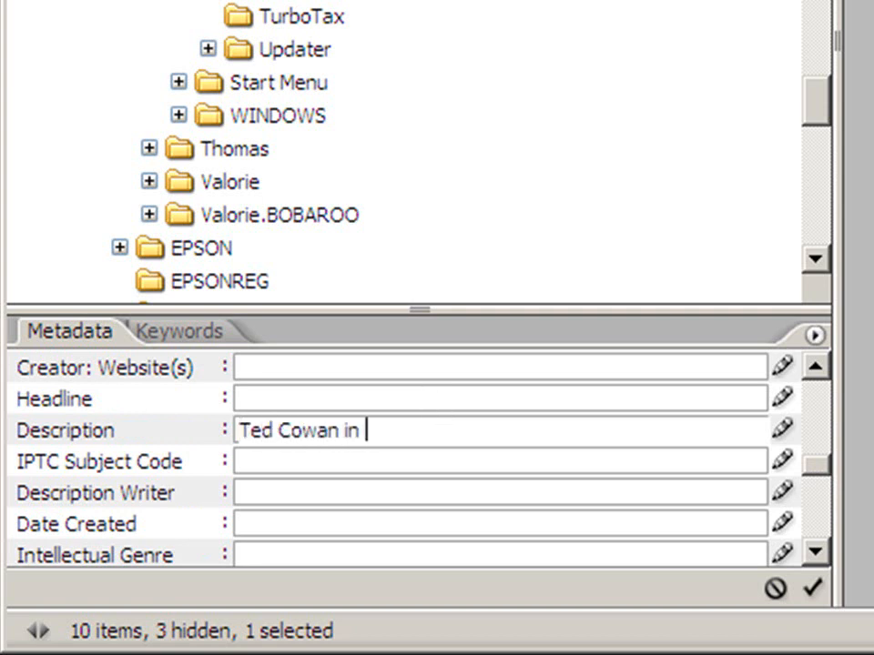
{"action": "type", "text": "1927. Isn"}
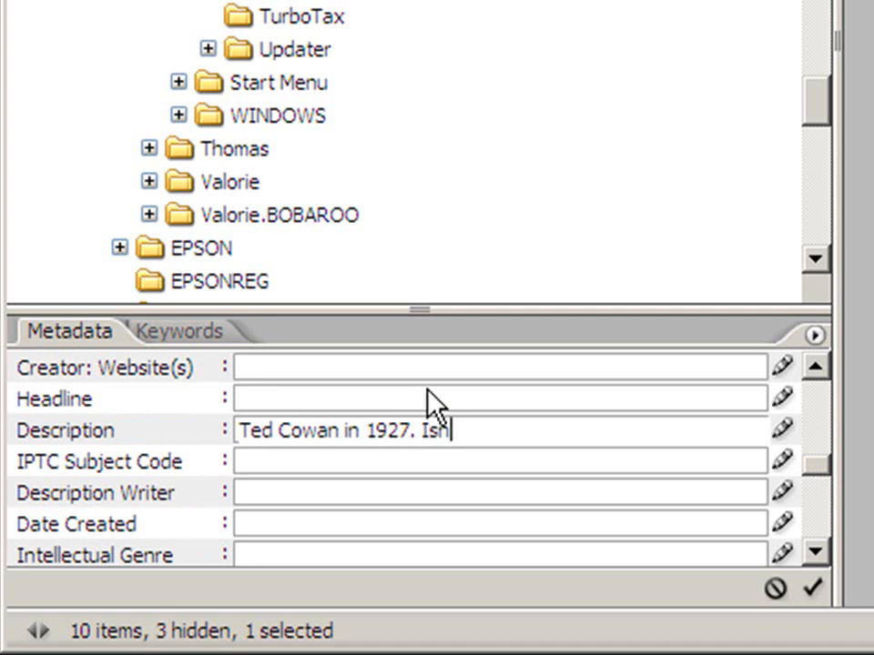
{"action": "type", "text": "'t he "}
{"action": "type", "text": "cute!"}
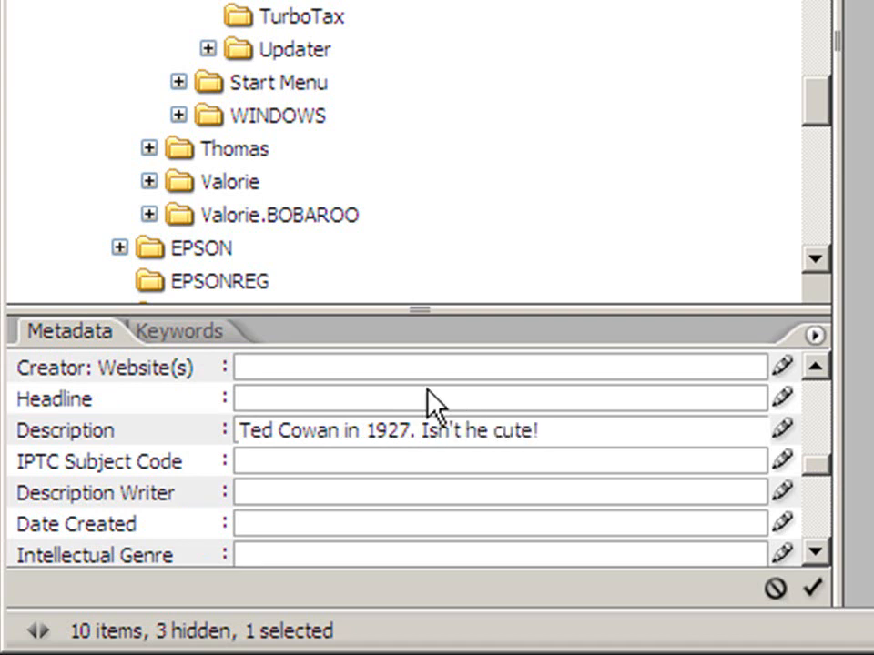
{"action": "left_click", "coordinate": [432, 398]}
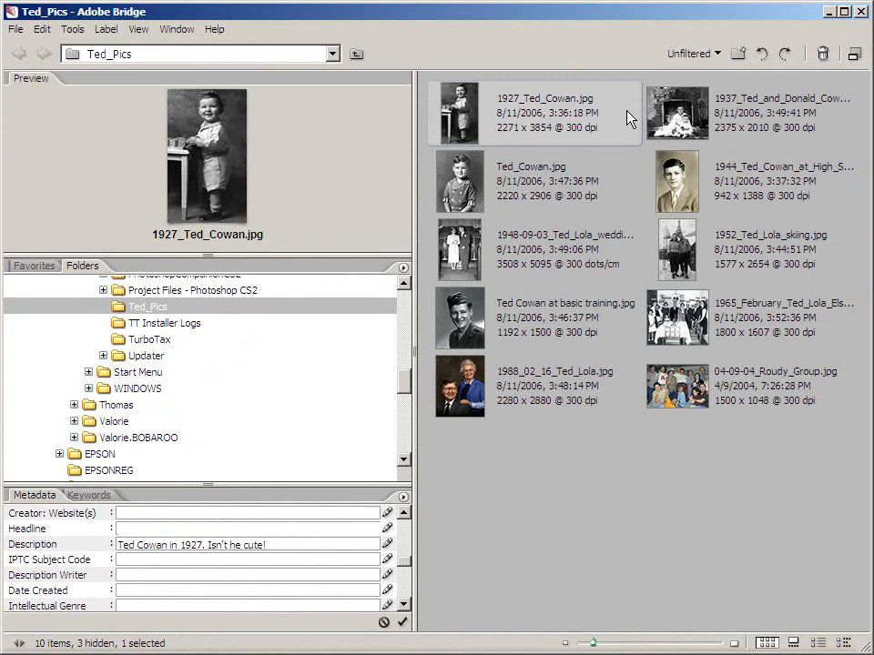
{"action": "left_click", "coordinate": [673, 117]}
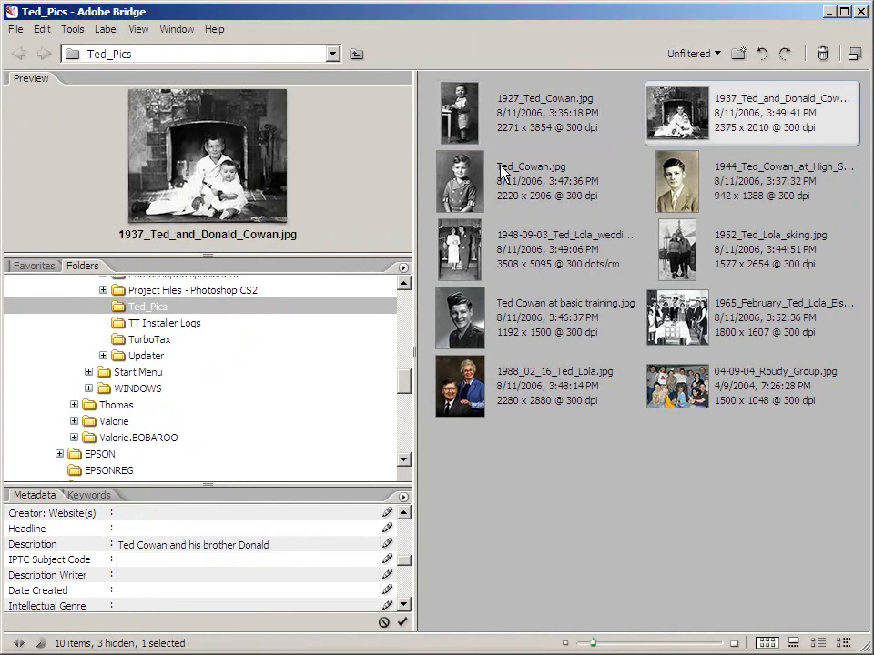
{"action": "left_click", "coordinate": [457, 189]}
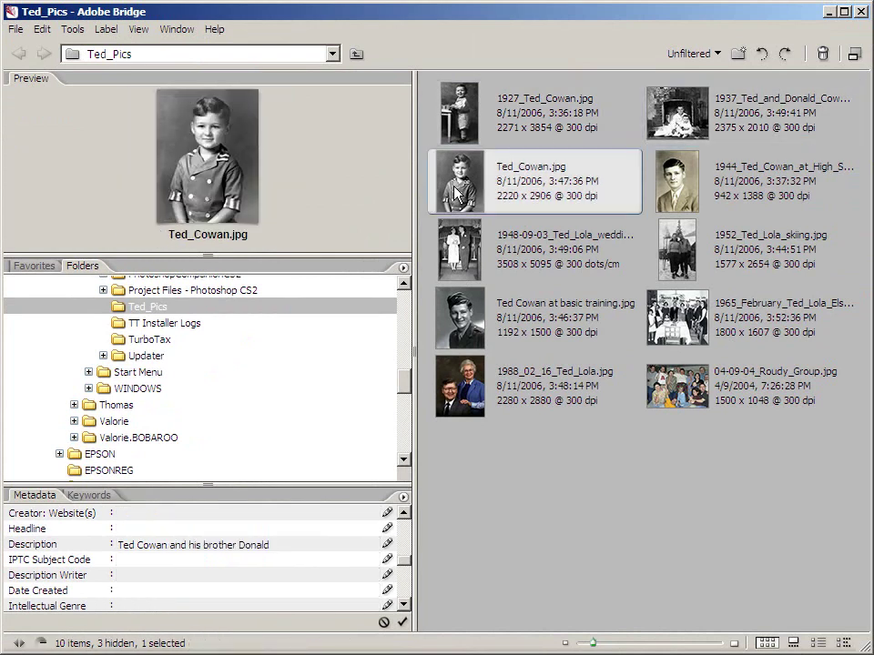
{"action": "left_click", "coordinate": [689, 188]}
{"action": "left_click", "coordinate": [459, 113]}
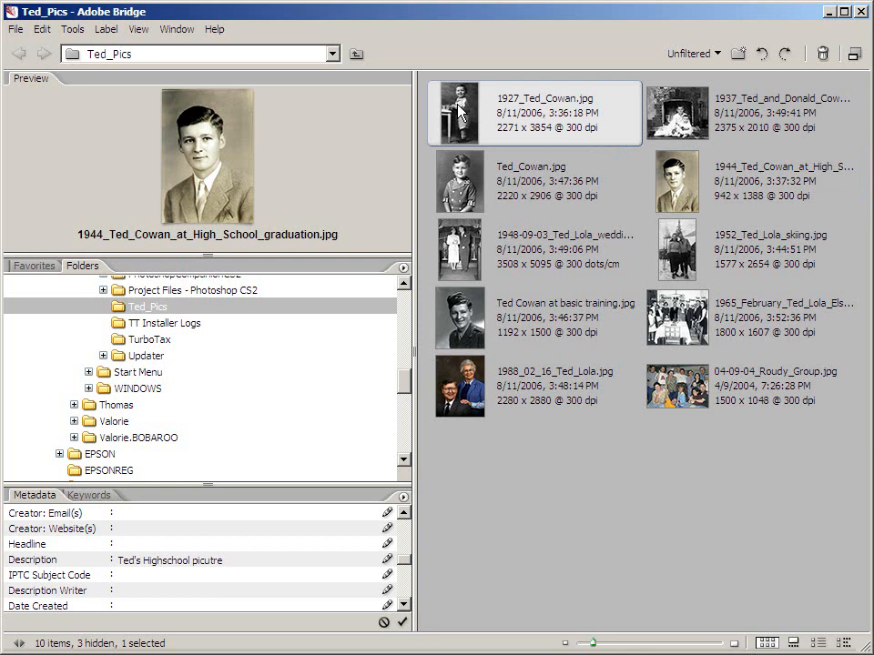
{"action": "left_click", "coordinate": [688, 403], "text": "shift"}
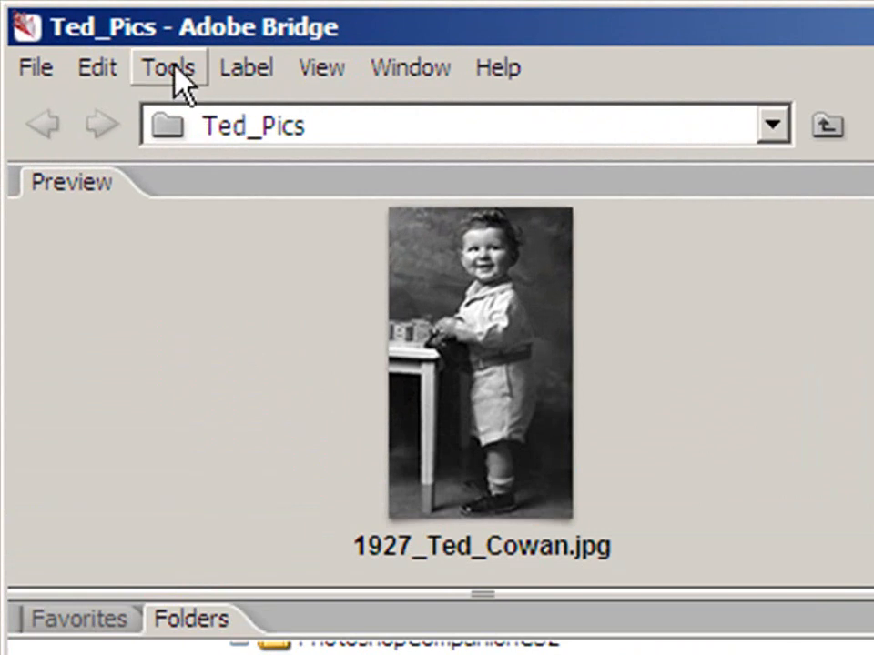
Start a Web Photo Gallery from the ten selected photos via Tools > Photoshop
{"action": "left_click", "coordinate": [173, 68]}
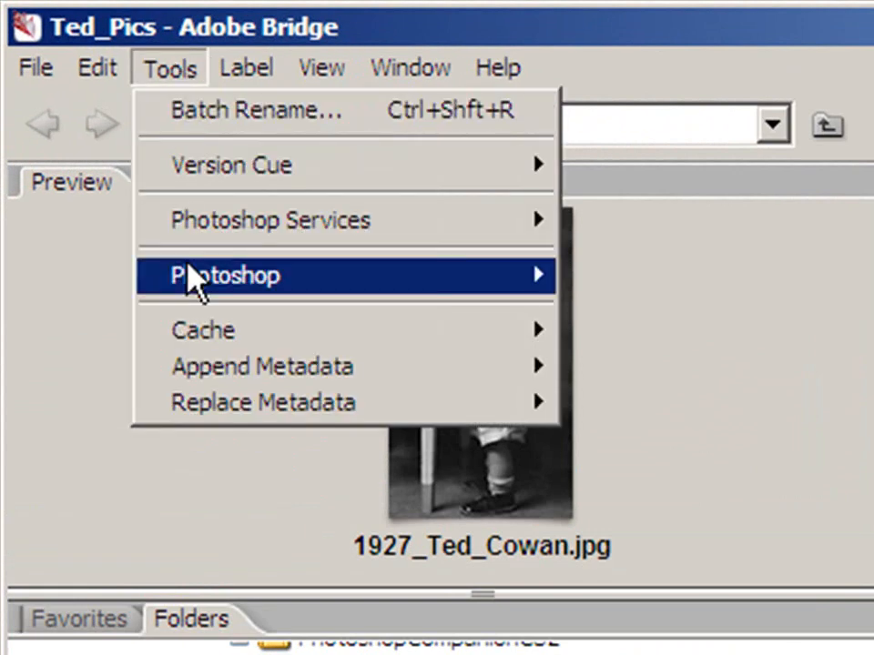
{"action": "mouse_move", "coordinate": [97, 119]}
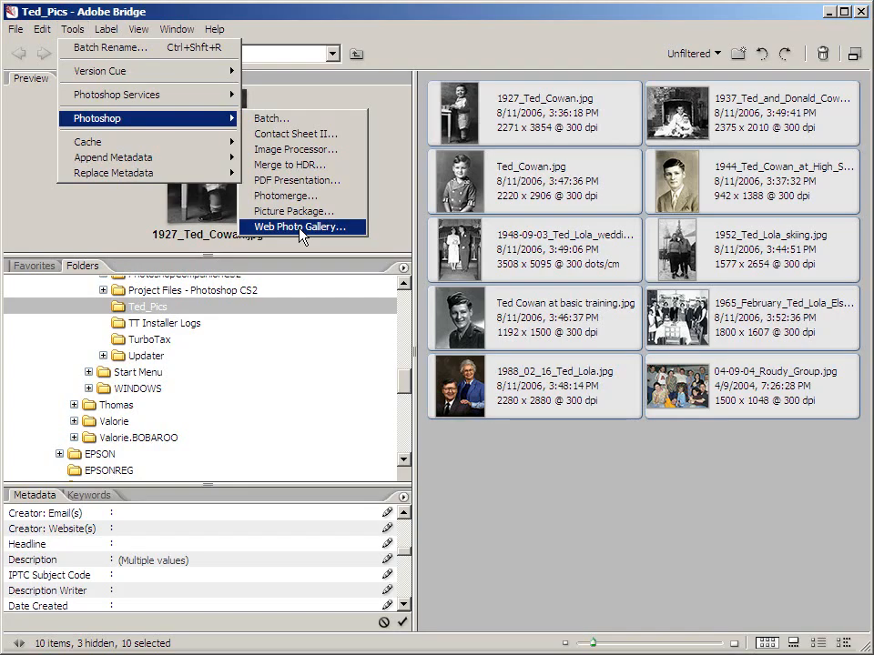
{"action": "left_click", "coordinate": [701, 546]}
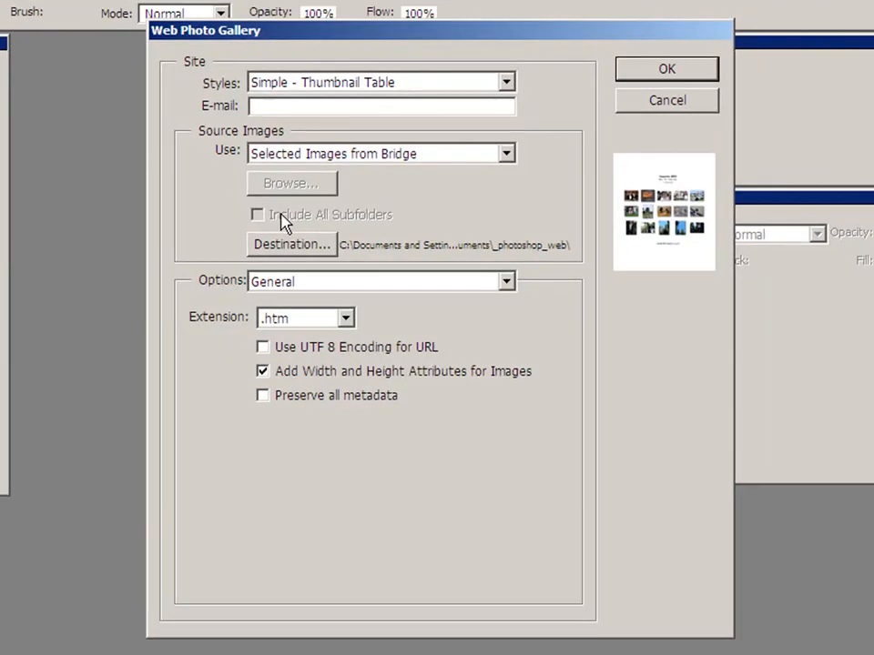
{"action": "left_click_drag", "start_coordinate": [326, 32], "coordinate": [277, 43]}
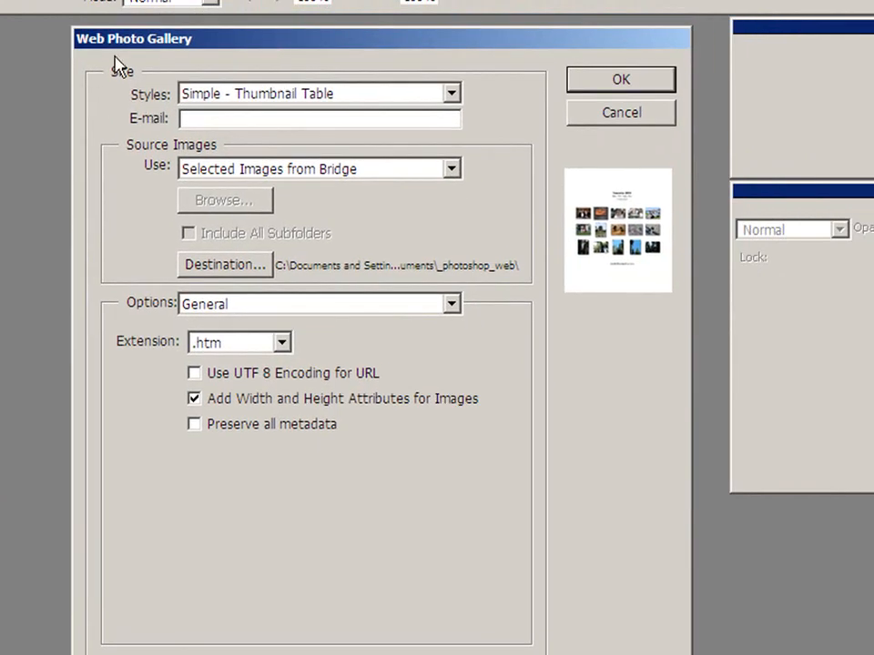
{"action": "left_click", "coordinate": [452, 93]}
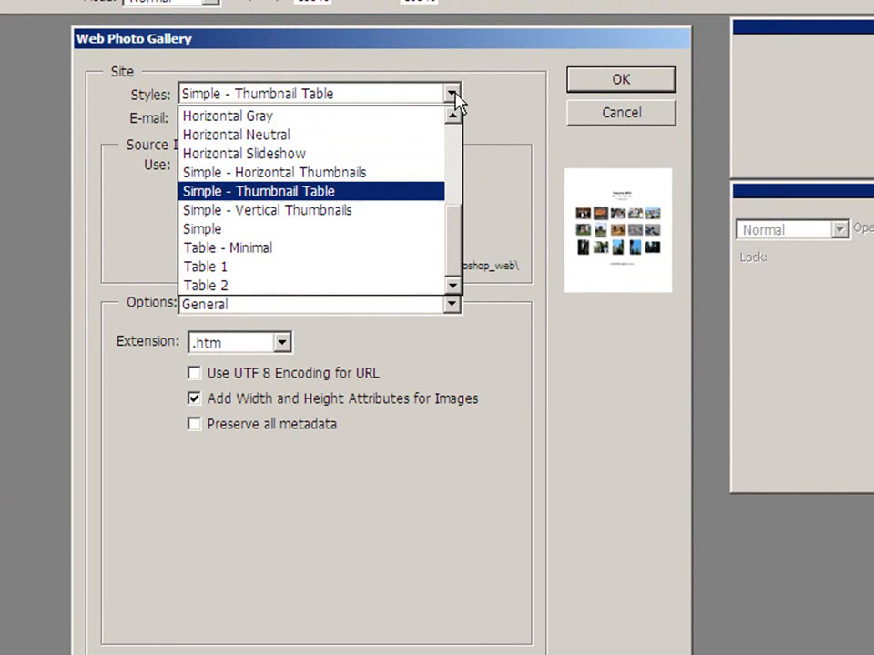
{"action": "left_click", "coordinate": [346, 193]}
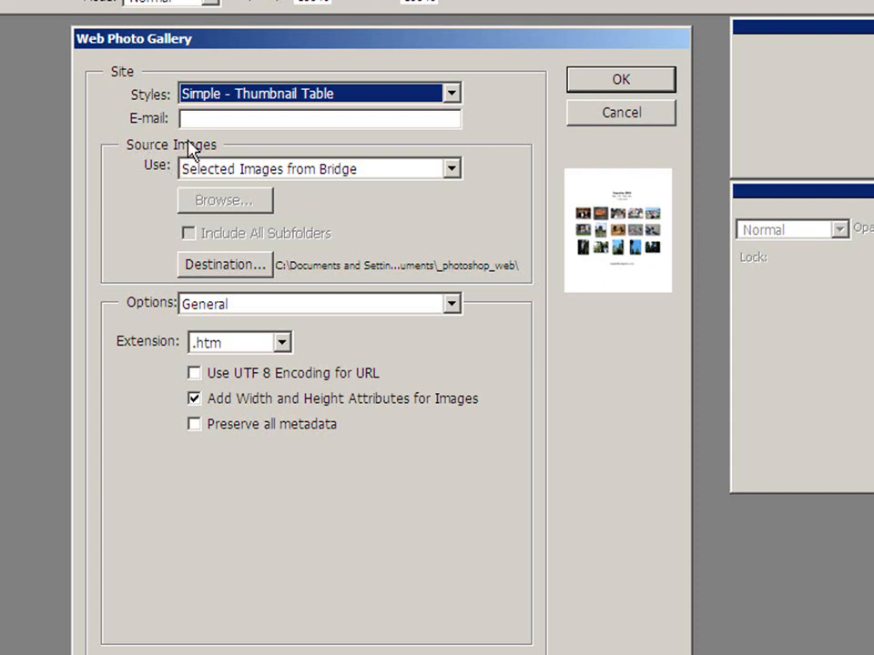
Set the gallery destination to the _photoshop_web folder in My Documents
{"action": "left_click", "coordinate": [227, 266]}
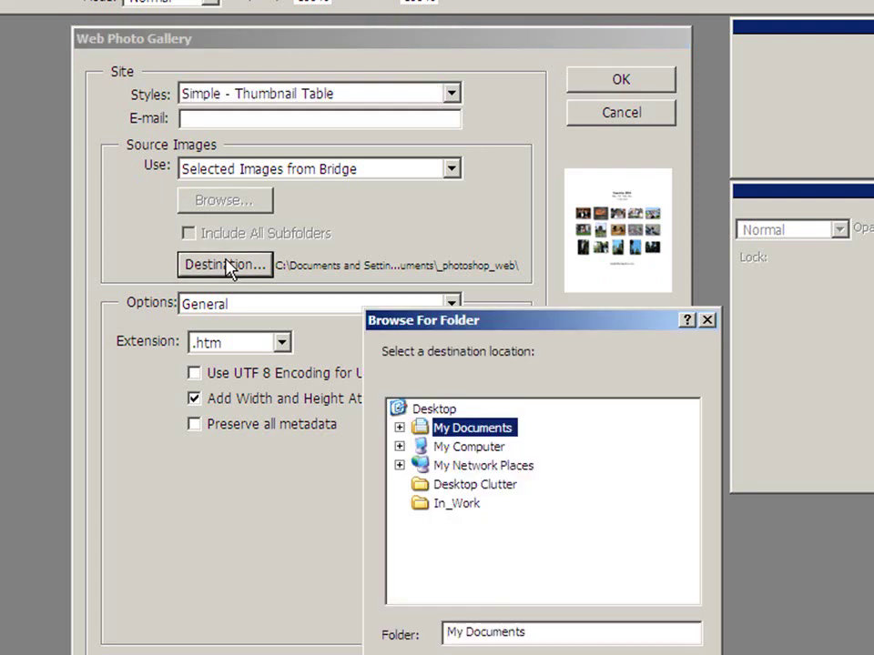
{"action": "left_click", "coordinate": [399, 428]}
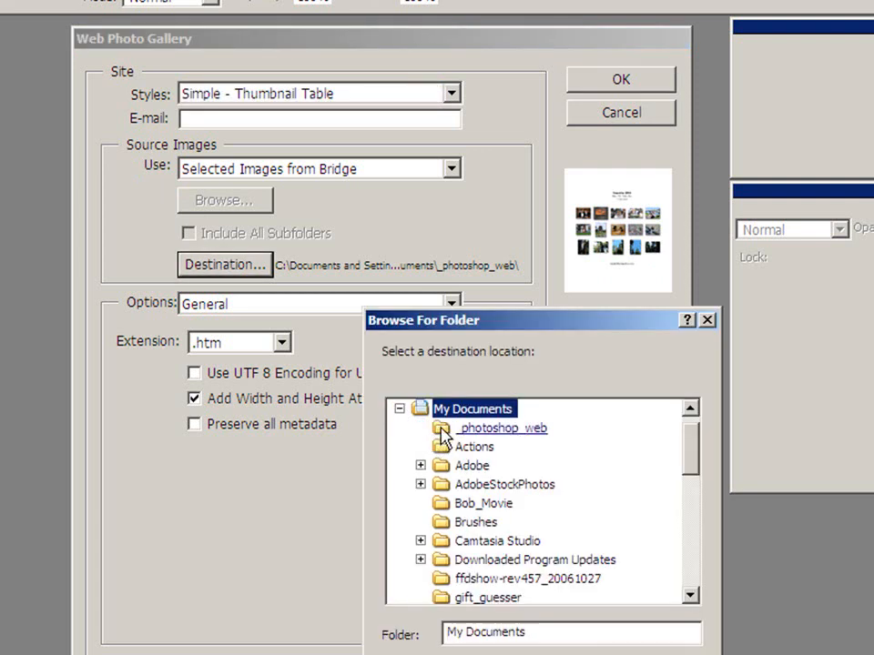
{"action": "left_click", "coordinate": [442, 429]}
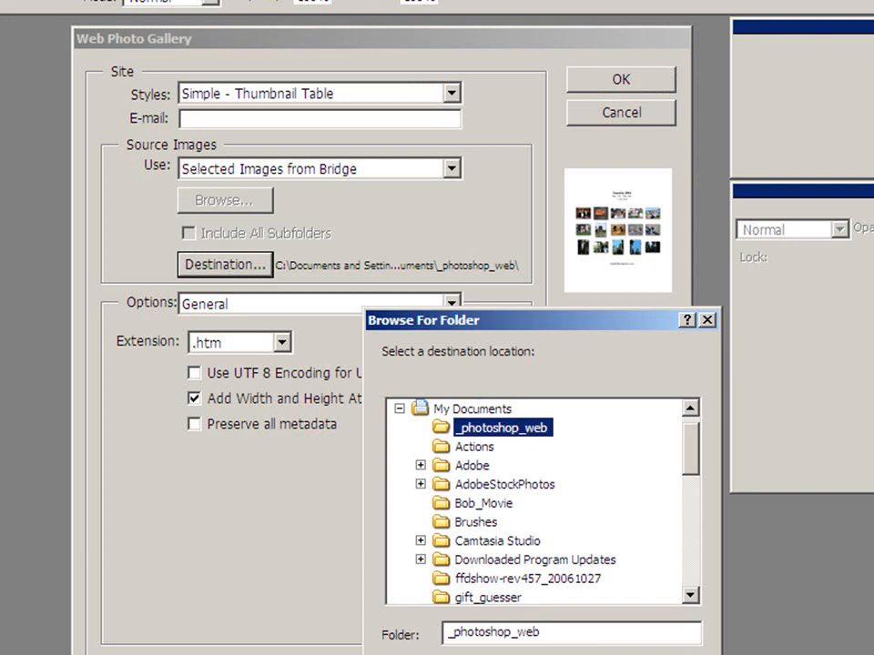
{"action": "key", "text": "Return"}
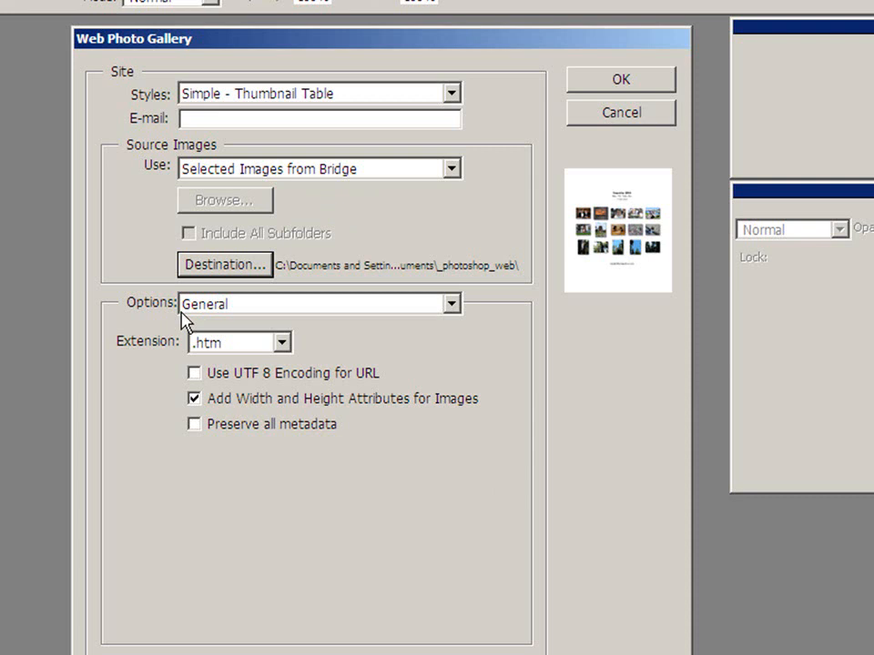
Keep the General options with .htm extension and list the option categories
{"action": "left_click", "coordinate": [453, 311]}
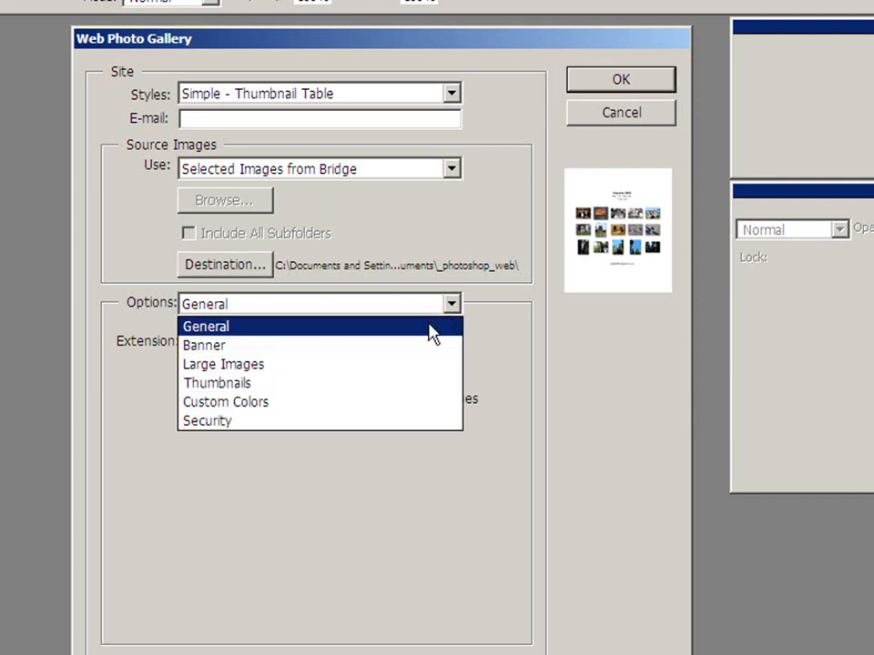
{"action": "left_click", "coordinate": [432, 327]}
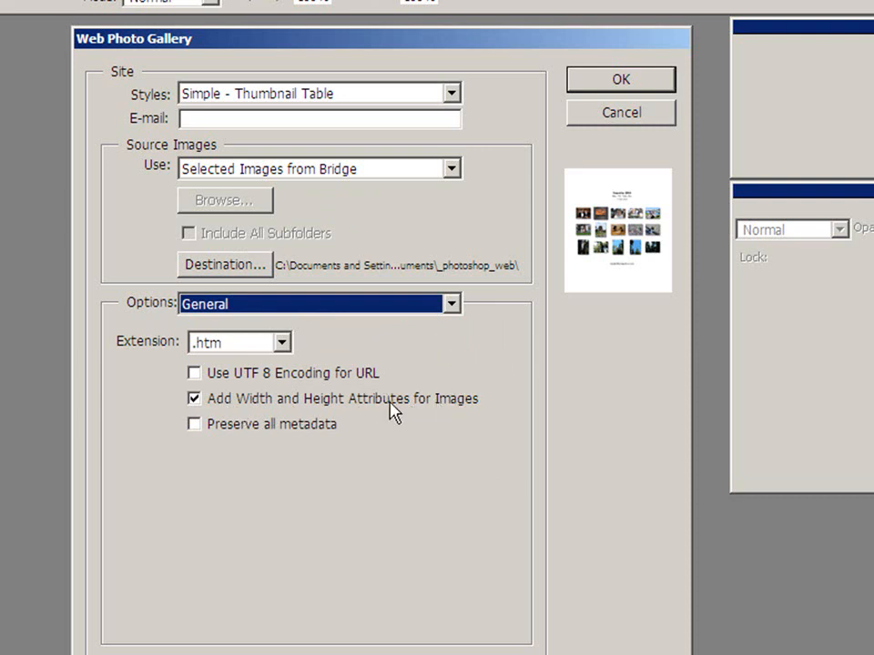
{"action": "left_click", "coordinate": [451, 304]}
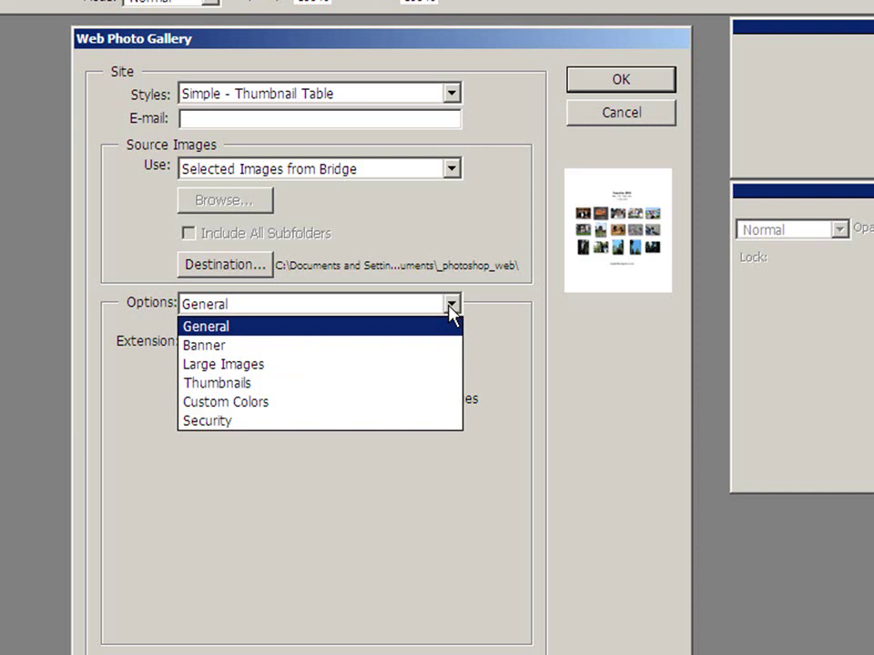
Set the banner site name to Bob's Photographs of Ted and clear its date
{"action": "left_click", "coordinate": [428, 346]}
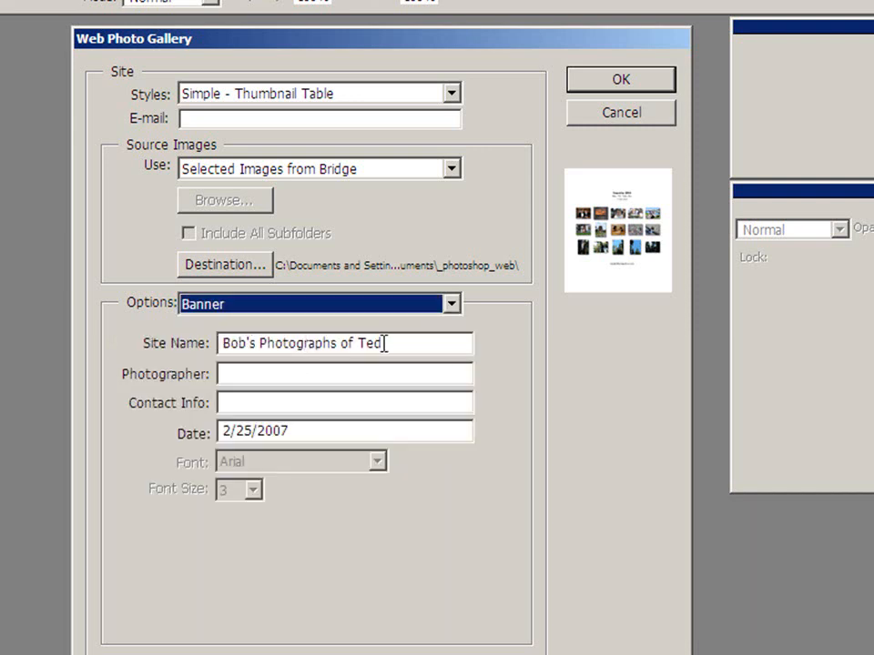
{"action": "left_click_drag", "start_coordinate": [293, 430], "coordinate": [218, 431]}
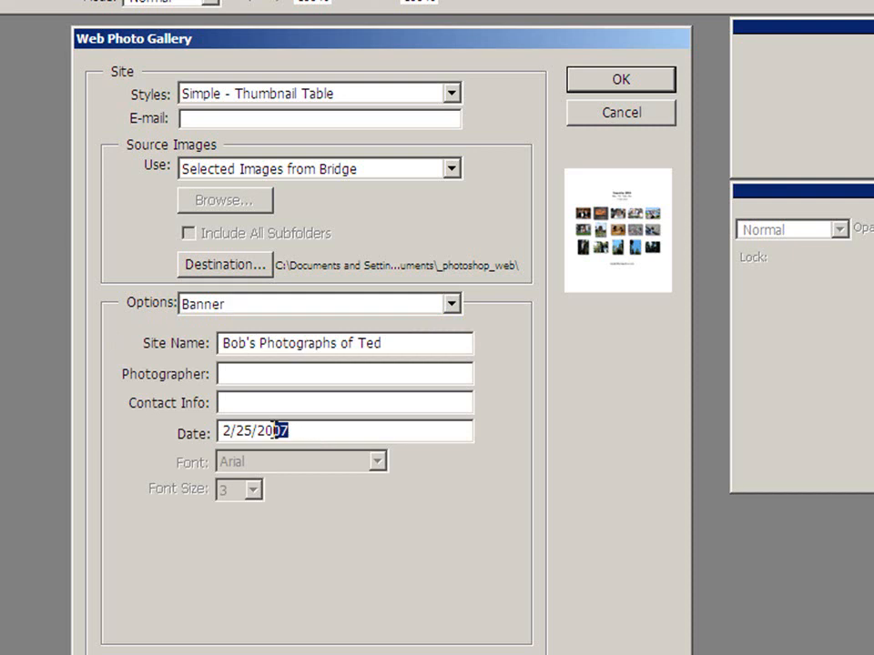
{"action": "key", "text": "Delete"}
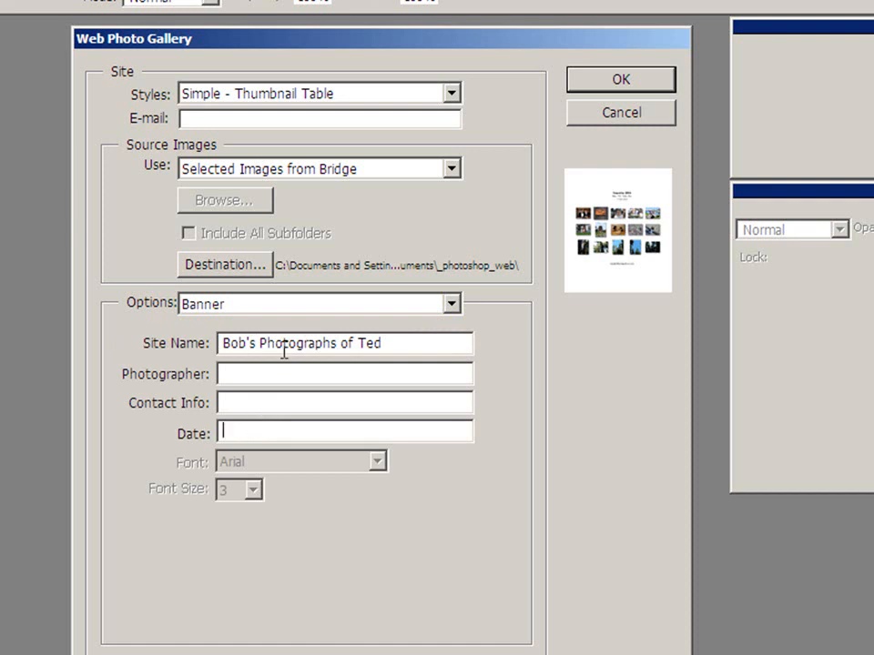
Keep large images resized to Large (450 pixels), titled by description
{"action": "left_click", "coordinate": [452, 305]}
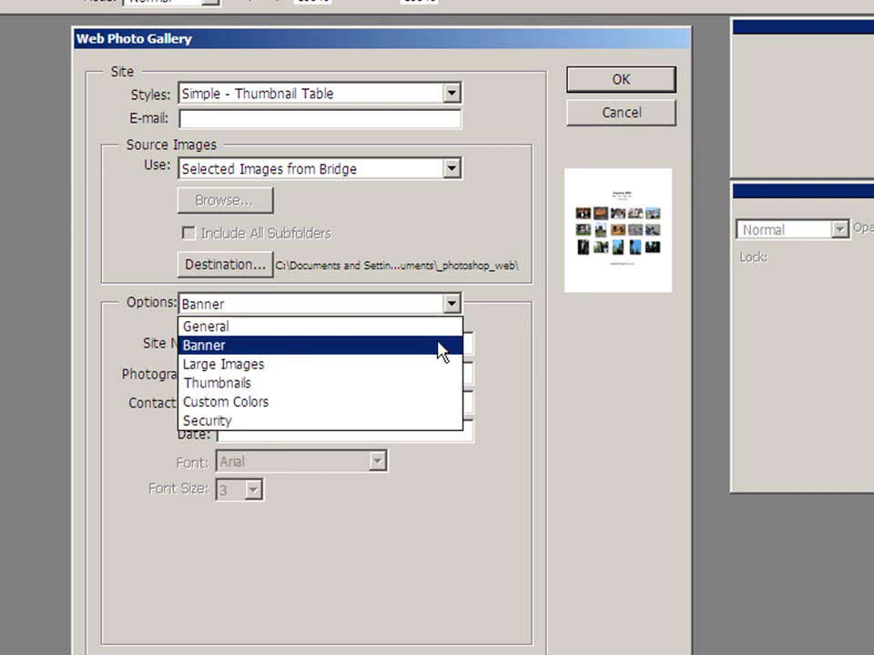
{"action": "left_click", "coordinate": [429, 364]}
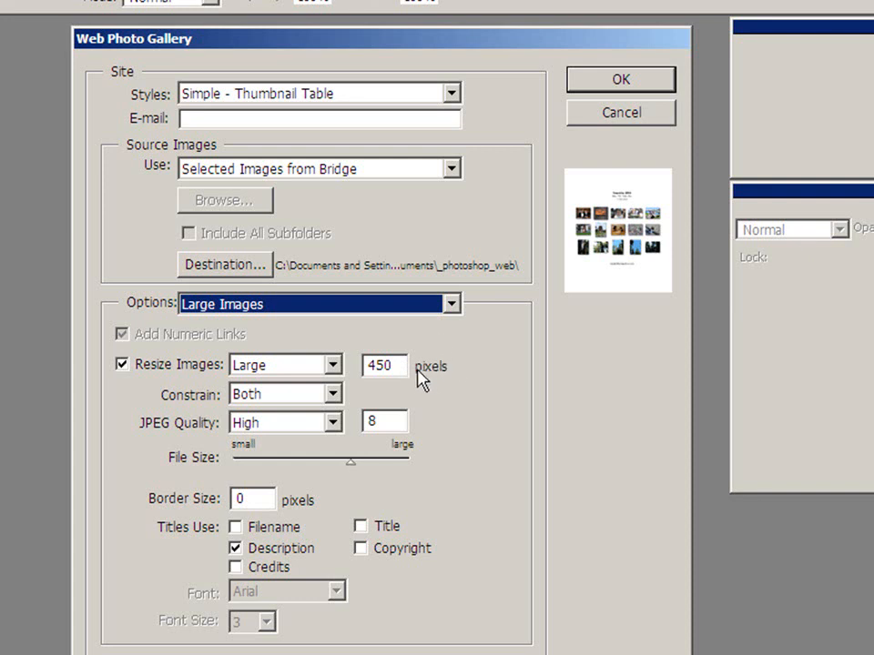
{"action": "left_click", "coordinate": [333, 366]}
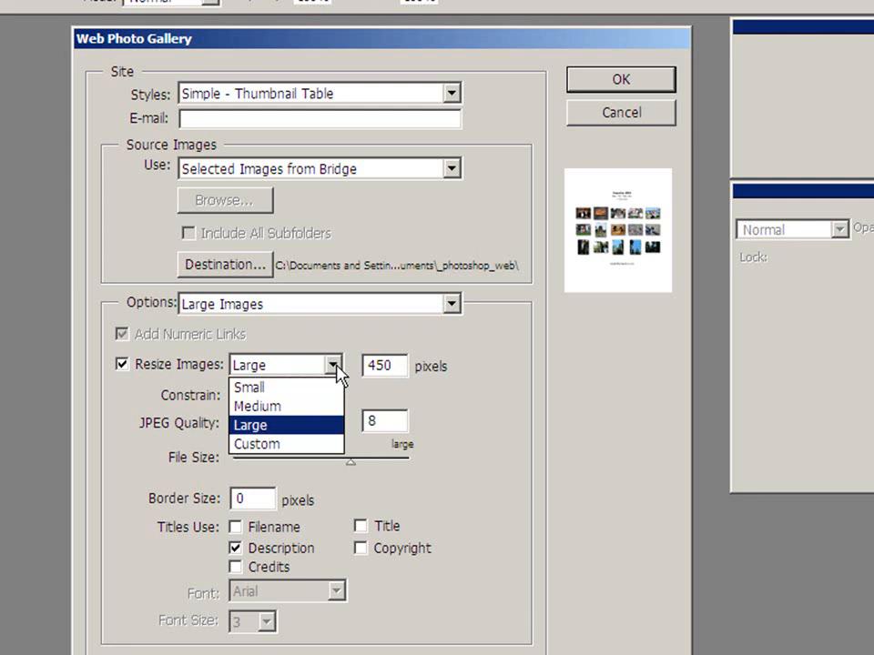
{"action": "left_click", "coordinate": [335, 368]}
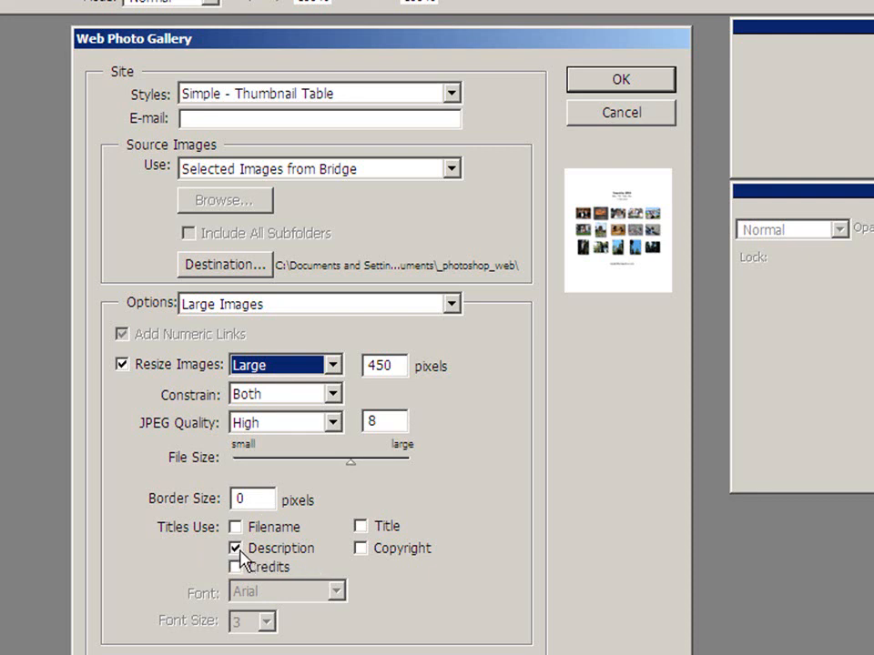
Set the thumbnail layout to 2 columns by 5 rows at 125 pixels
{"action": "left_click", "coordinate": [451, 304]}
{"action": "left_click", "coordinate": [401, 383]}
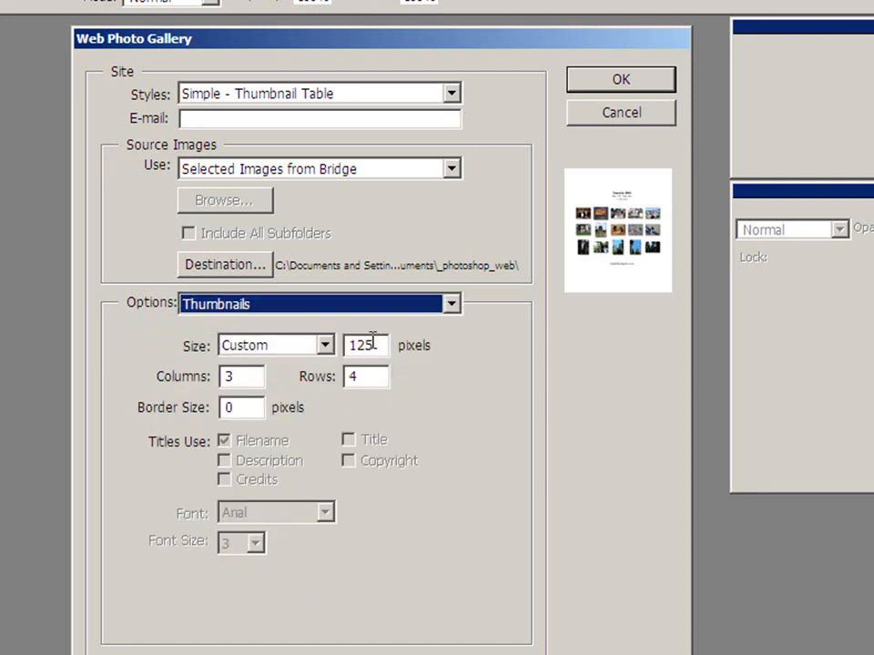
{"action": "left_click_drag", "start_coordinate": [250, 376], "coordinate": [218, 376]}
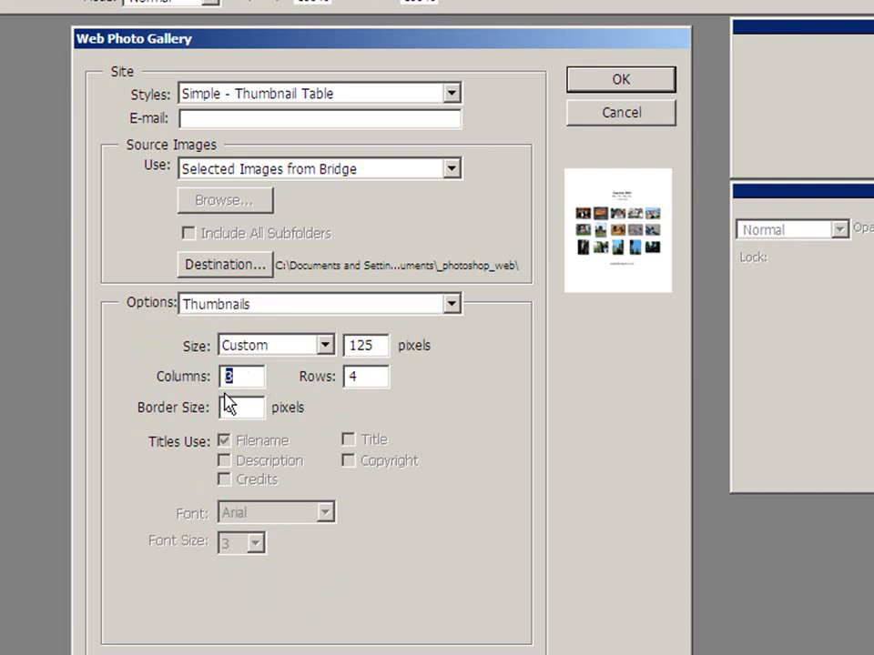
{"action": "type", "text": "2"}
Review the Custom Colors and Security options, keeping the overlaid Content set to None
{"action": "left_click", "coordinate": [452, 304]}
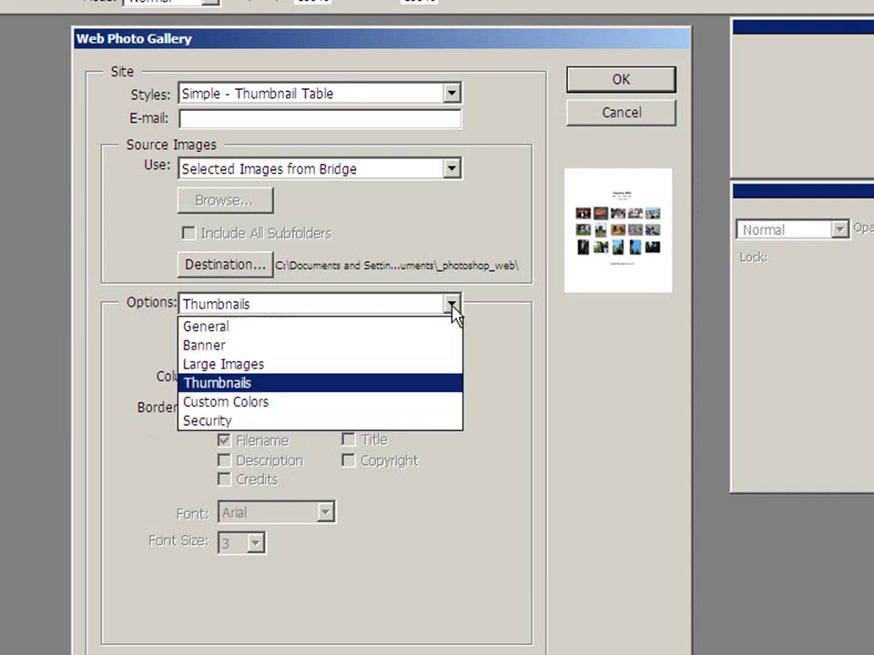
{"action": "left_click", "coordinate": [405, 401]}
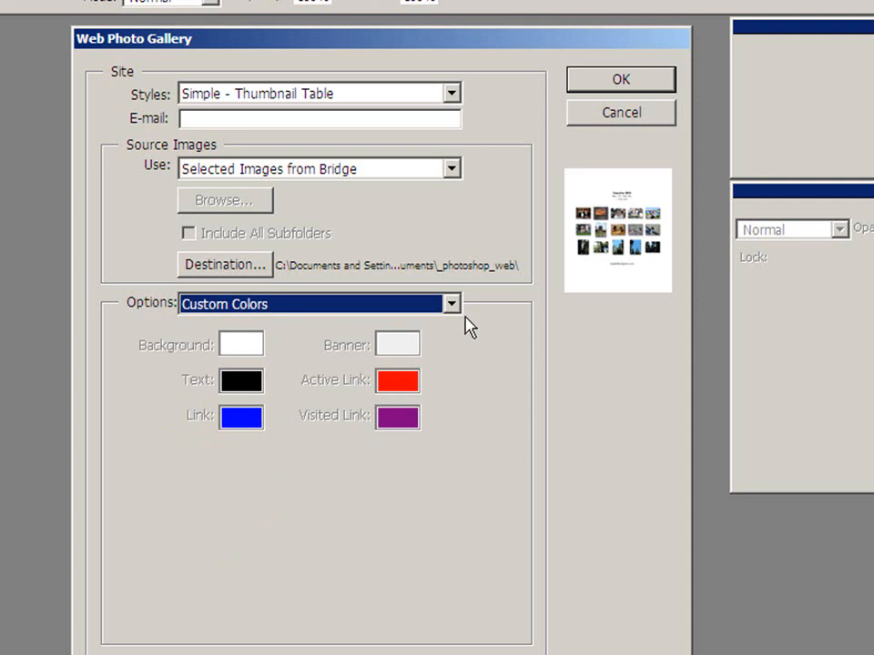
{"action": "left_click", "coordinate": [453, 304]}
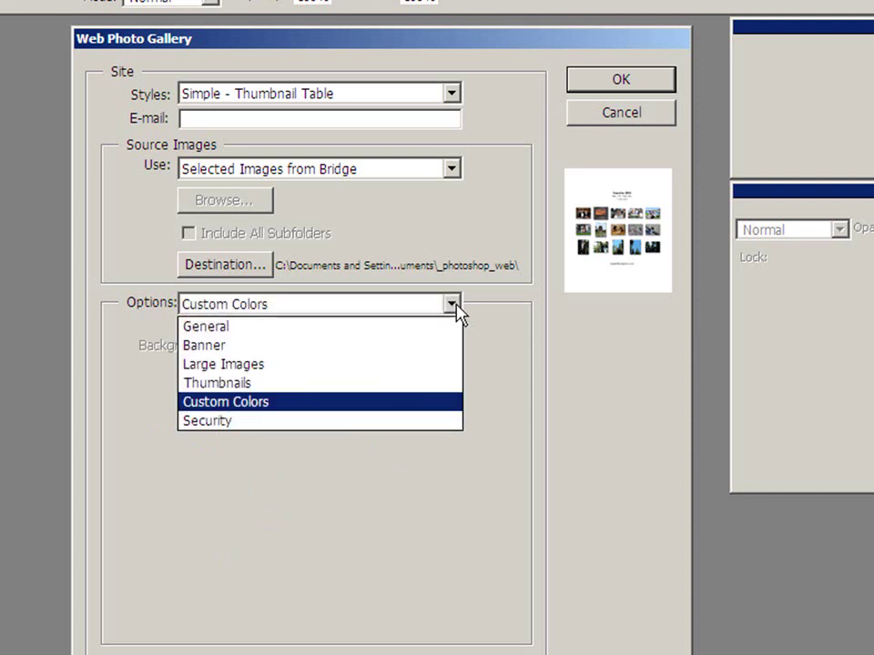
{"action": "left_click", "coordinate": [377, 421]}
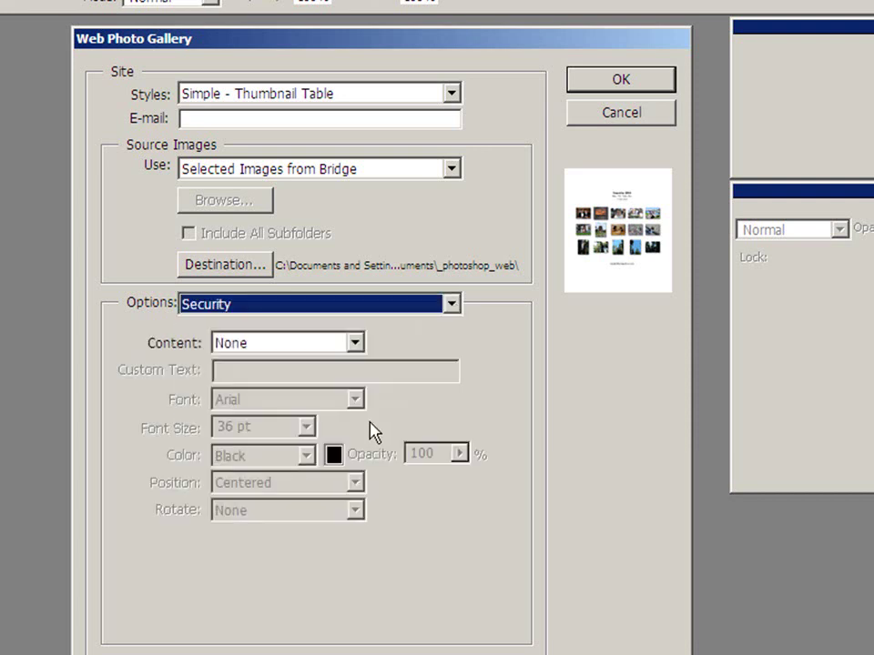
{"action": "left_click", "coordinate": [355, 344]}
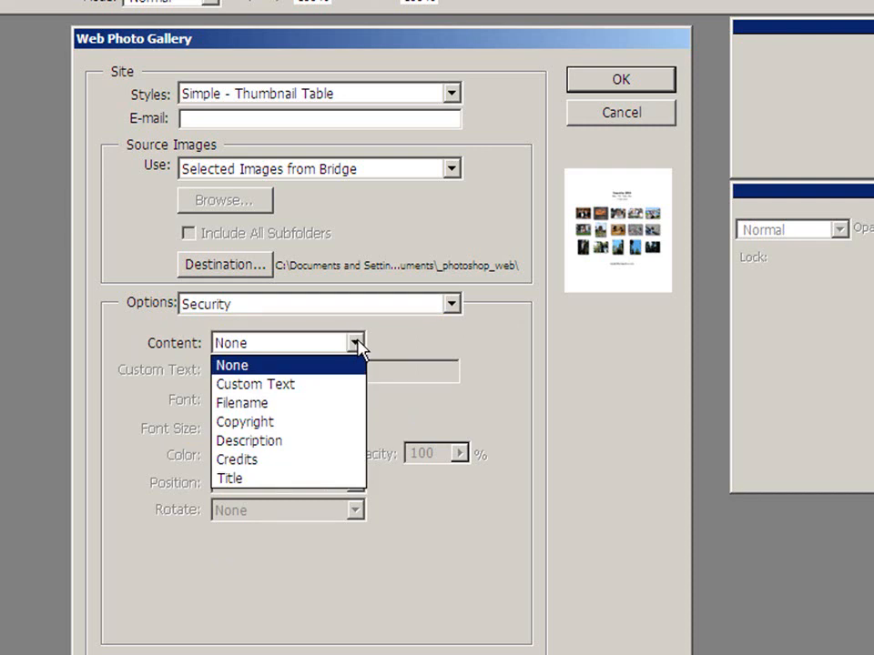
{"action": "left_click", "coordinate": [356, 344]}
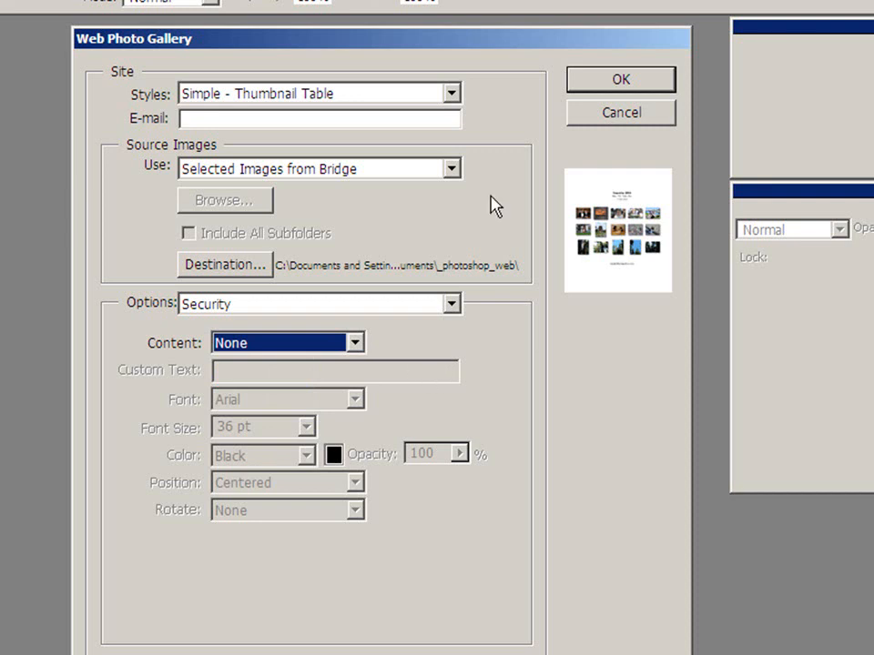
Confirm the Web Photo Gallery dialog so Photoshop builds the gallery and opens it in Internet Explorer
{"action": "left_click", "coordinate": [621, 79]}
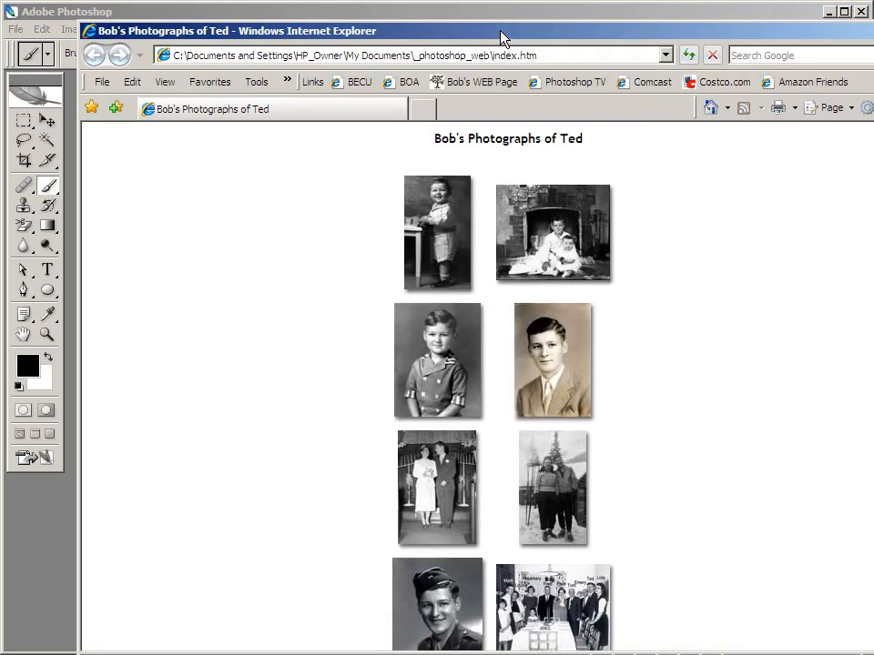
Open the 1927_Ted_Cowan photo page and allow blocked content so its caption shows
{"action": "left_click_drag", "start_coordinate": [501, 39], "coordinate": [432, 20]}
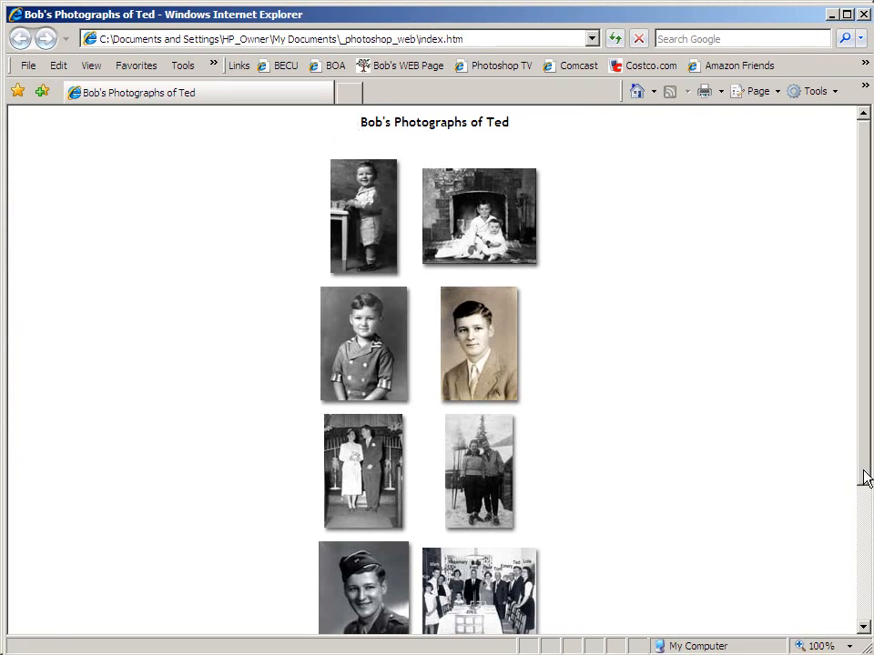
{"action": "mouse_move", "coordinate": [863, 474]}
{"action": "left_mouse_down"}
{"action": "mouse_move", "coordinate": [865, 549]}
{"action": "mouse_move", "coordinate": [865, 495]}
{"action": "left_mouse_up"}
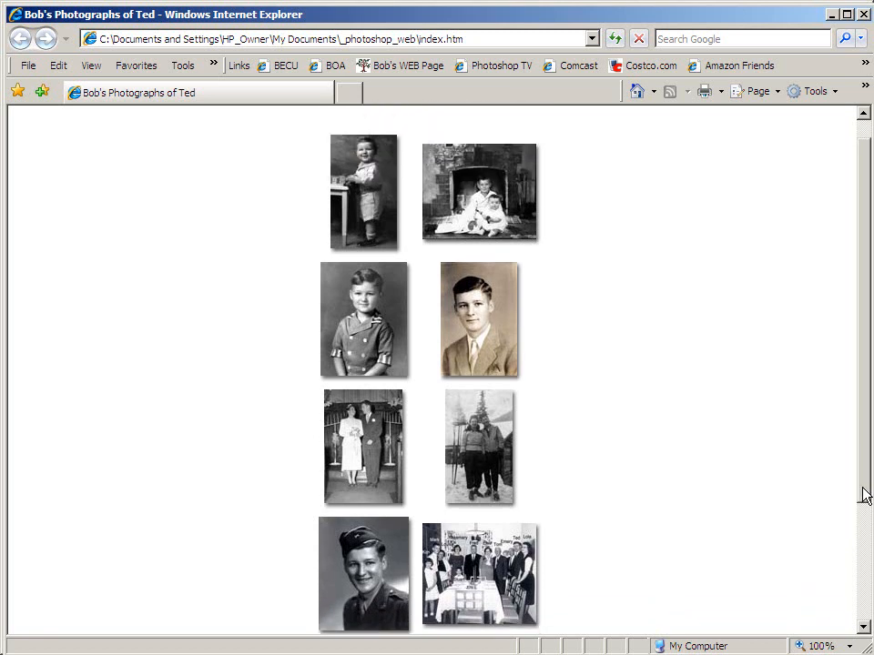
{"action": "left_click", "coordinate": [365, 191]}
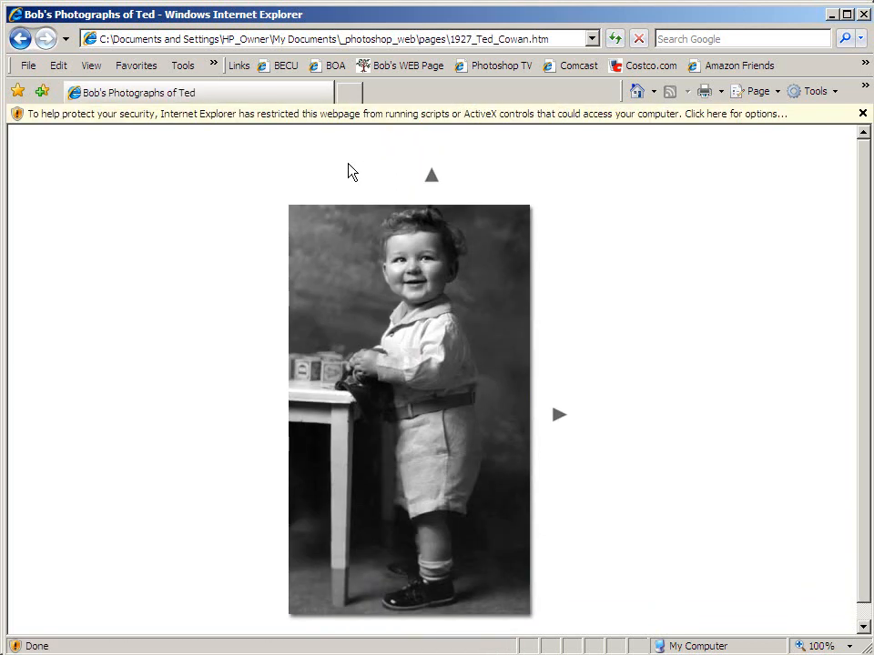
{"action": "left_click", "coordinate": [349, 117]}
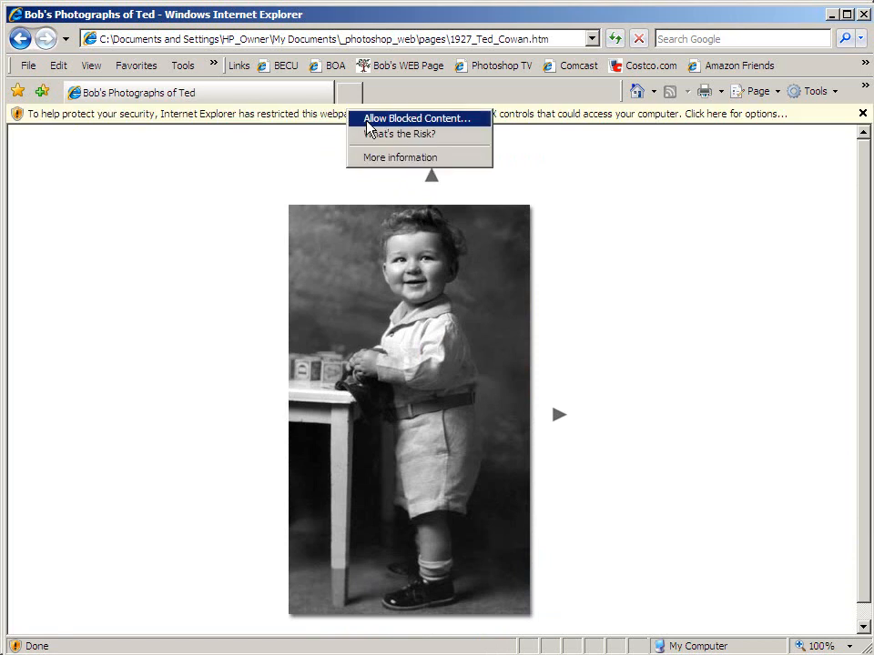
{"action": "left_click", "coordinate": [382, 119]}
{"action": "left_click", "coordinate": [485, 512]}
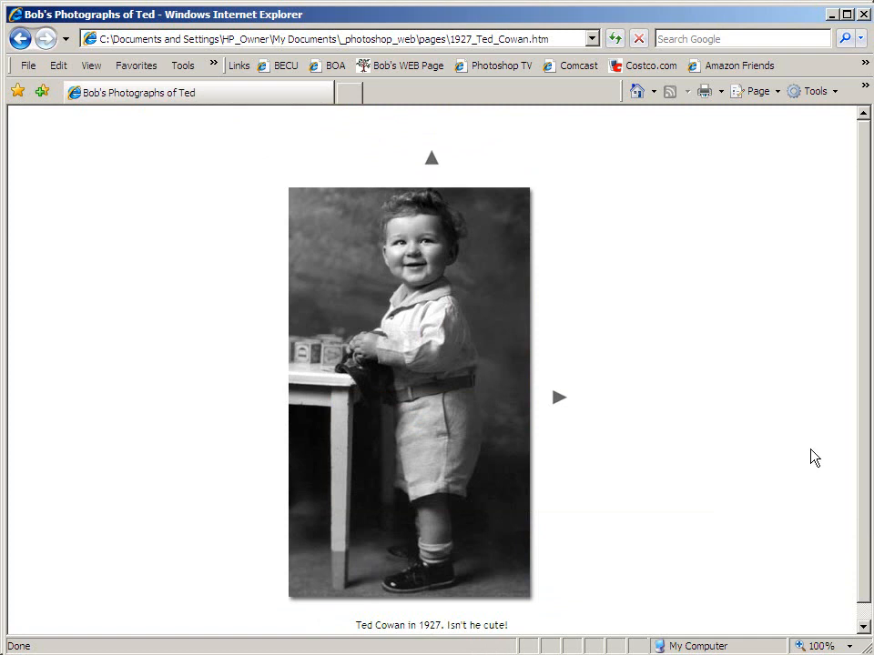
{"action": "left_click_drag", "start_coordinate": [866, 499], "coordinate": [864, 535]}
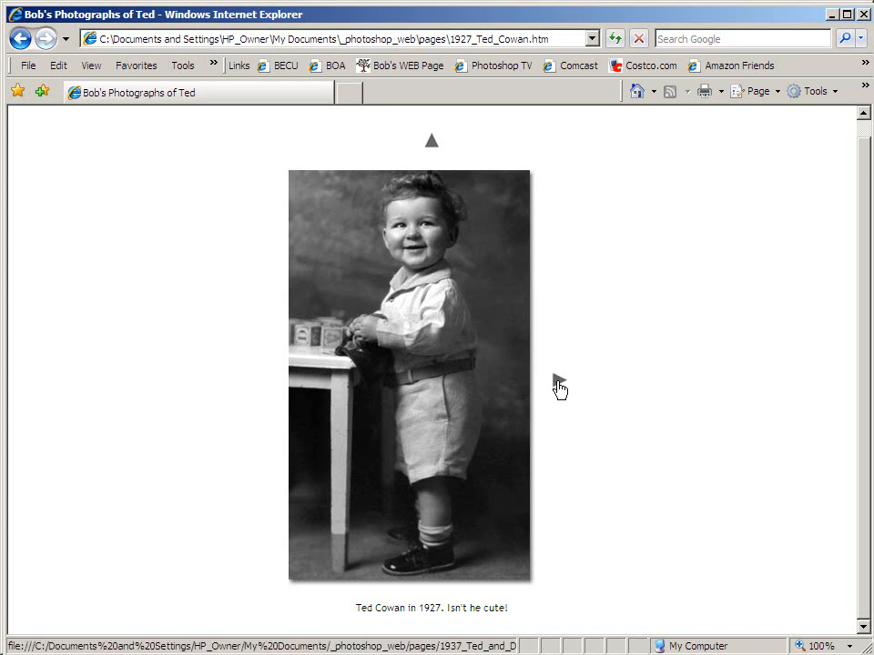
Advance through the next two captioned photos, then minimize Internet Explorer to reveal Photoshop
{"action": "left_click", "coordinate": [555, 383]}
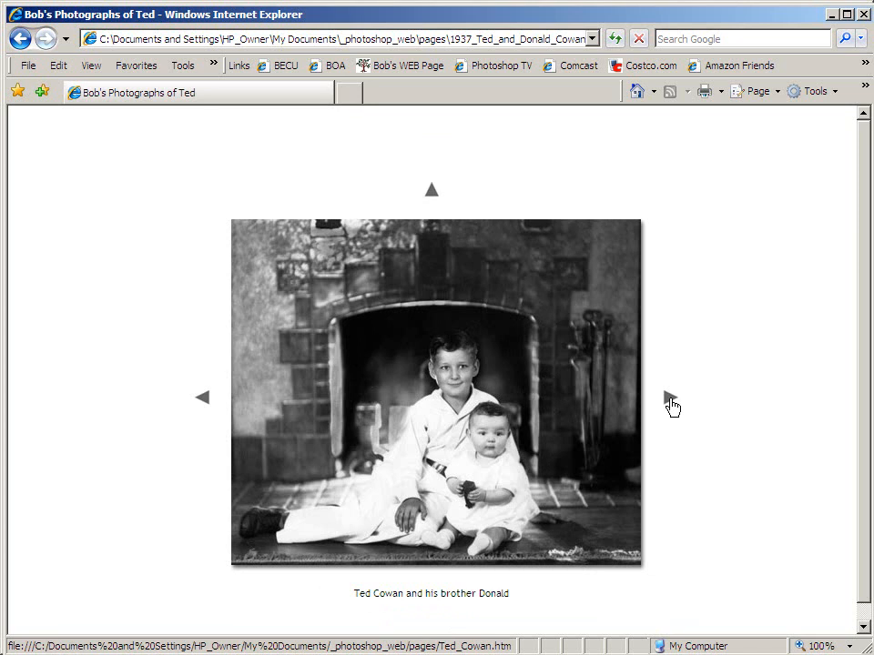
{"action": "left_click", "coordinate": [671, 400]}
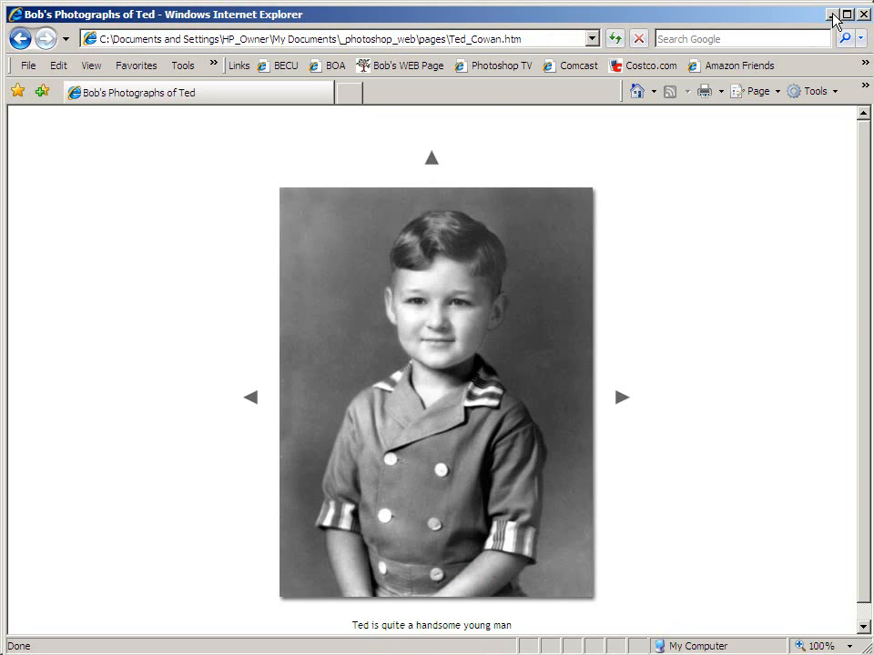
{"action": "left_click", "coordinate": [835, 17]}
{"action": "left_click", "coordinate": [835, 16]}
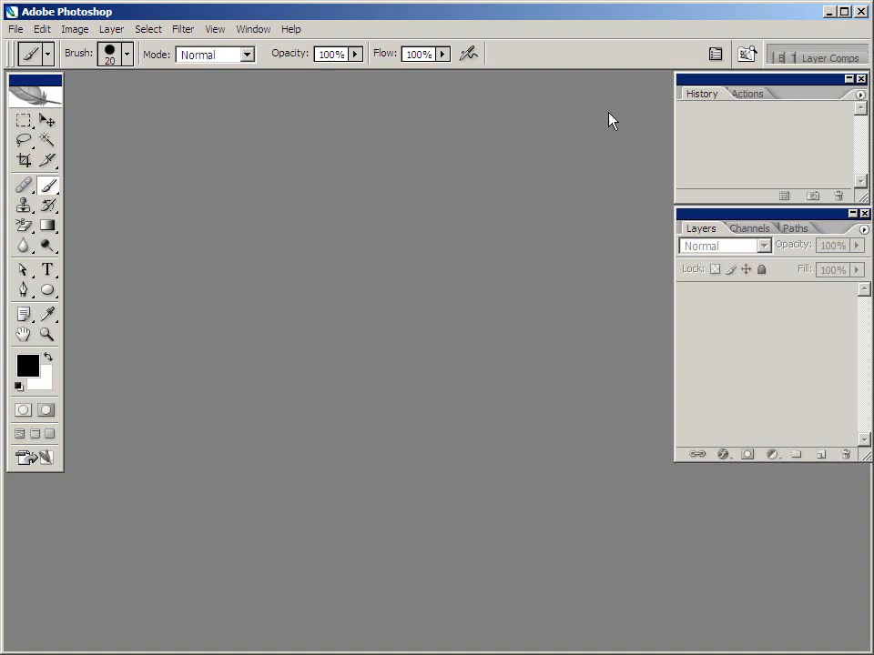